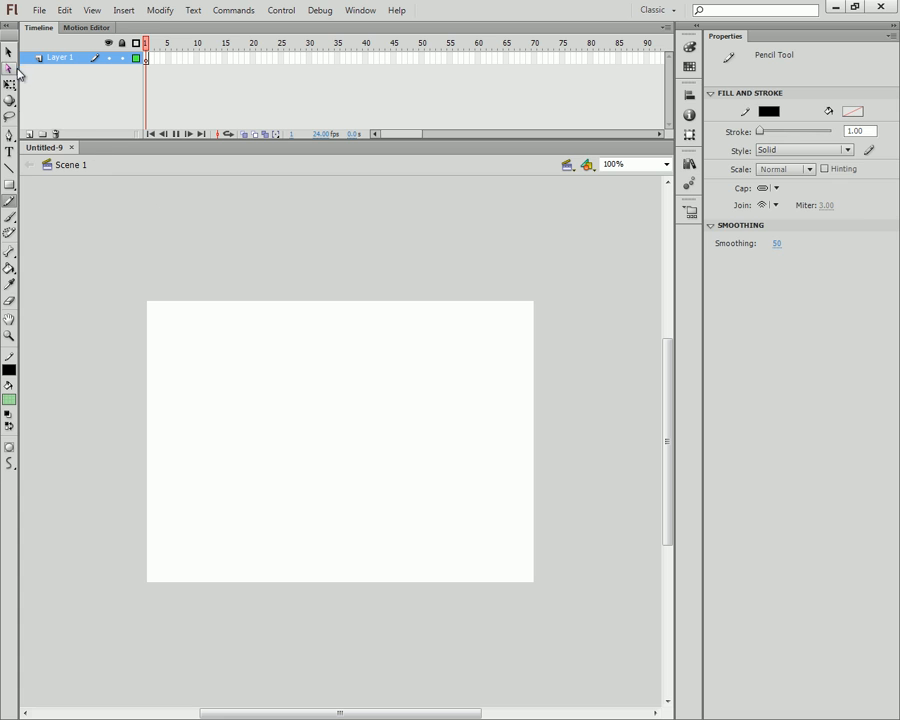
pyautogui.click(8, 52)
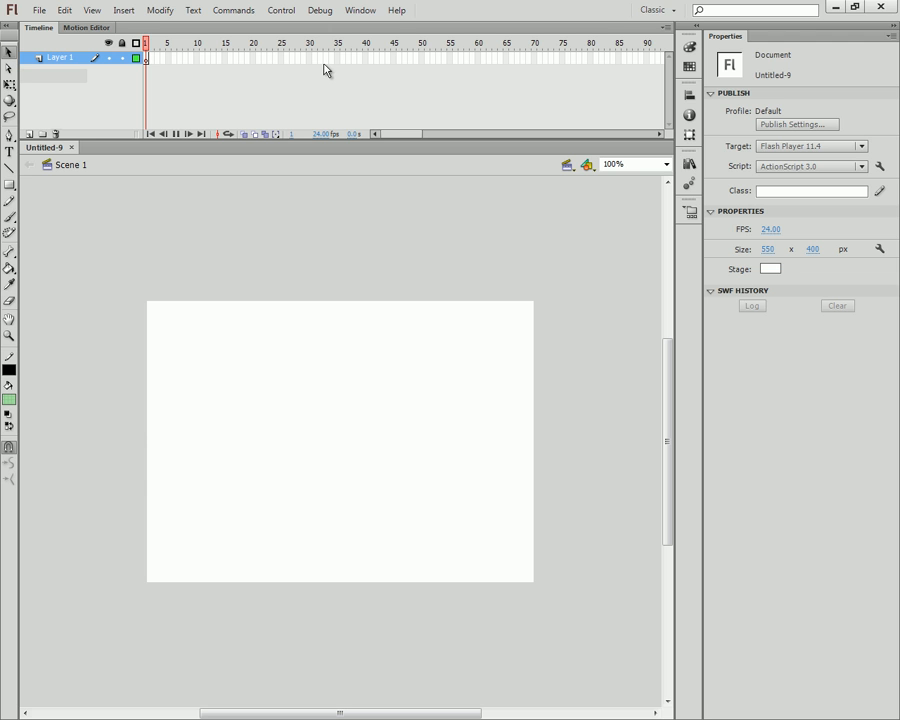
pyautogui.click(652, 10)
pyautogui.click(650, 44)
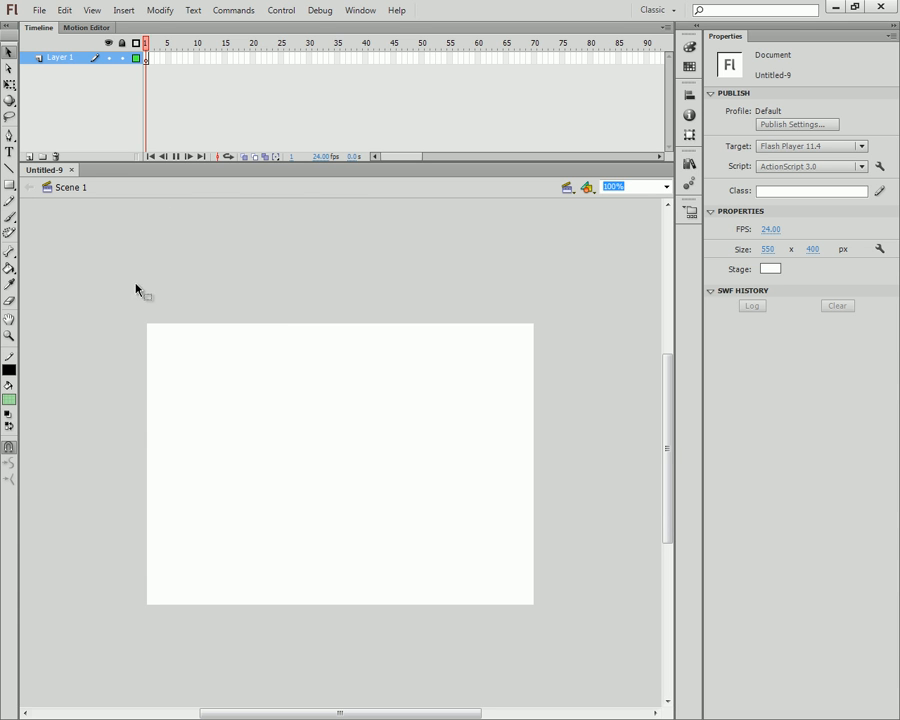
# Draw a rectangle about 98 × 50 px with a black outline and #33FF00 green fill in the stage's upper-left area
pyautogui.click(9, 400)
pyautogui.click(155, 437)
pyautogui.click(9, 400)
pyautogui.click(74, 425)
pyautogui.click(9, 400)
pyautogui.moveTo(175, 414); pyautogui.dragTo(298, 424)
pyautogui.click(9, 184)
pyautogui.moveTo(176, 348)
pyautogui.mouseDown()
pyautogui.moveTo(257, 428)
pyautogui.moveTo(245, 383)
pyautogui.mouseUp()
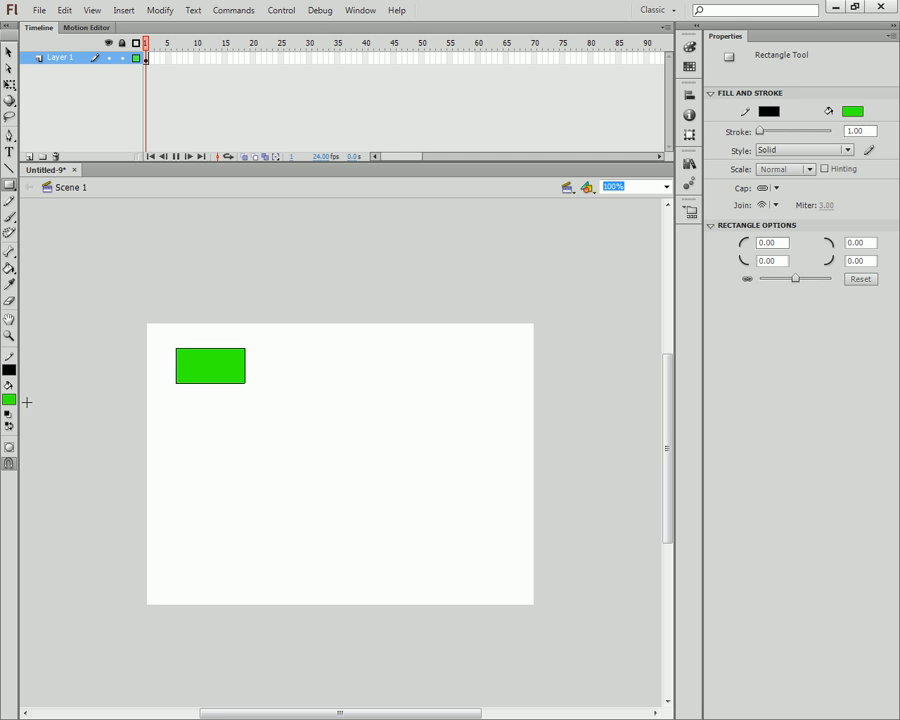
# Draw a white-filled rectangle about 141 × 47 px with a black outline beside the green one
pyautogui.click(9, 400)
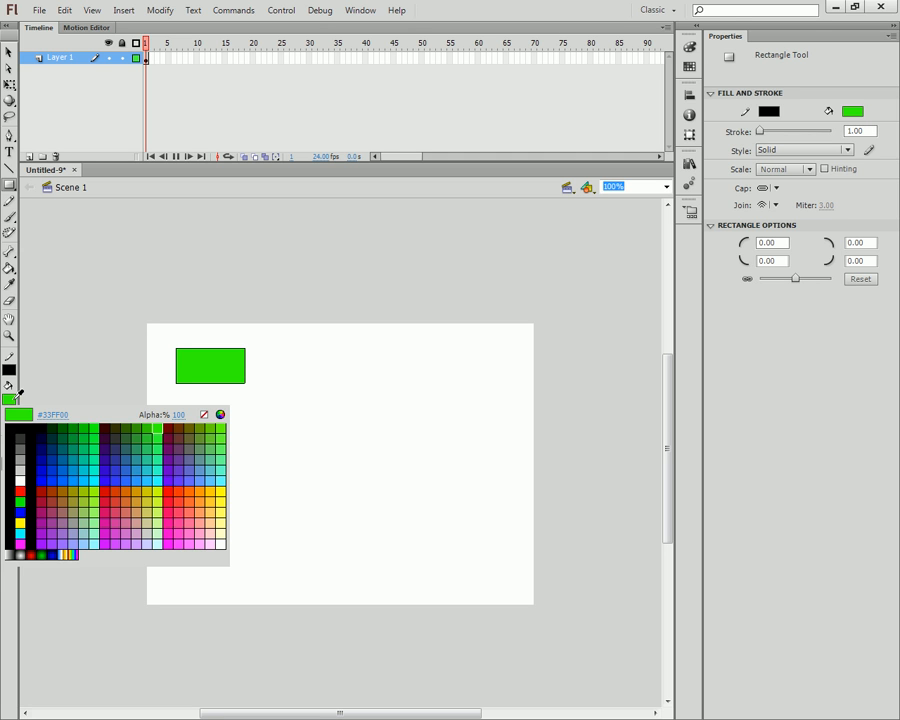
pyautogui.click(27, 477)
pyautogui.moveTo(290, 348); pyautogui.dragTo(390, 381)
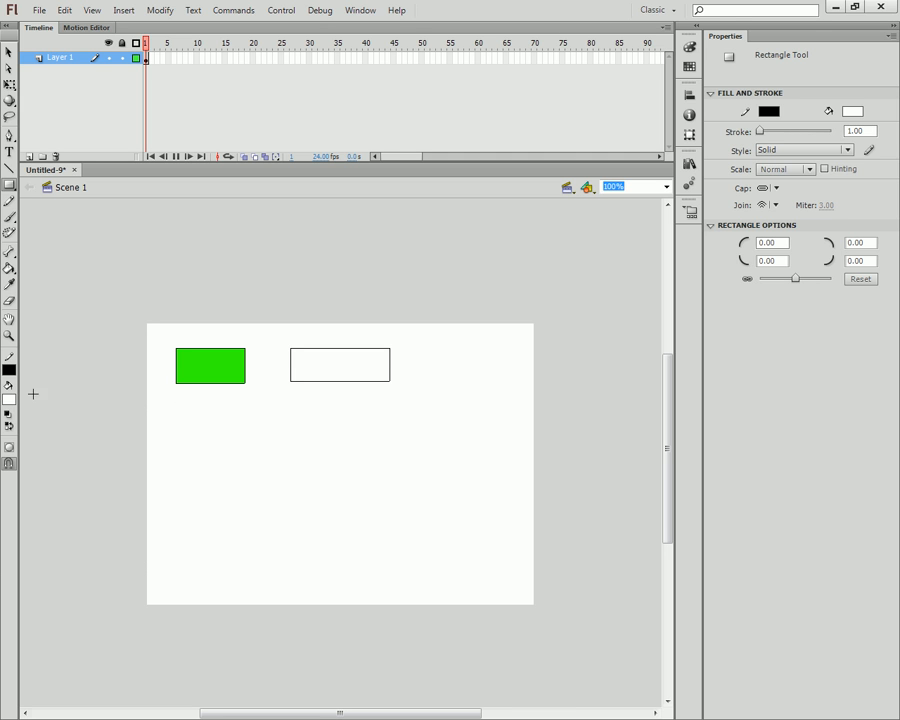
# Draw a rectangle about 130 × 38 px with a fully transparent fill (0% alpha) near the stage's upper-right corner
pyautogui.click(9, 400)
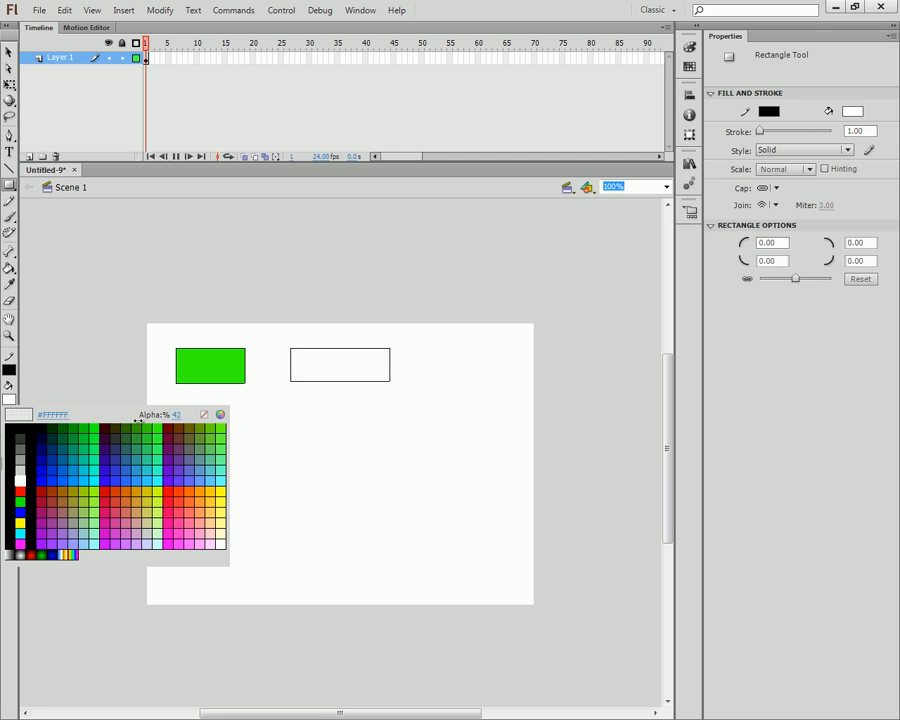
pyautogui.click(58, 425)
pyautogui.moveTo(416, 355); pyautogui.dragTo(498, 436)
pyautogui.moveTo(498, 386)
pyautogui.mouseDown()
pyautogui.moveTo(488, 380)
pyautogui.moveTo(508, 382)
pyautogui.mouseUp()
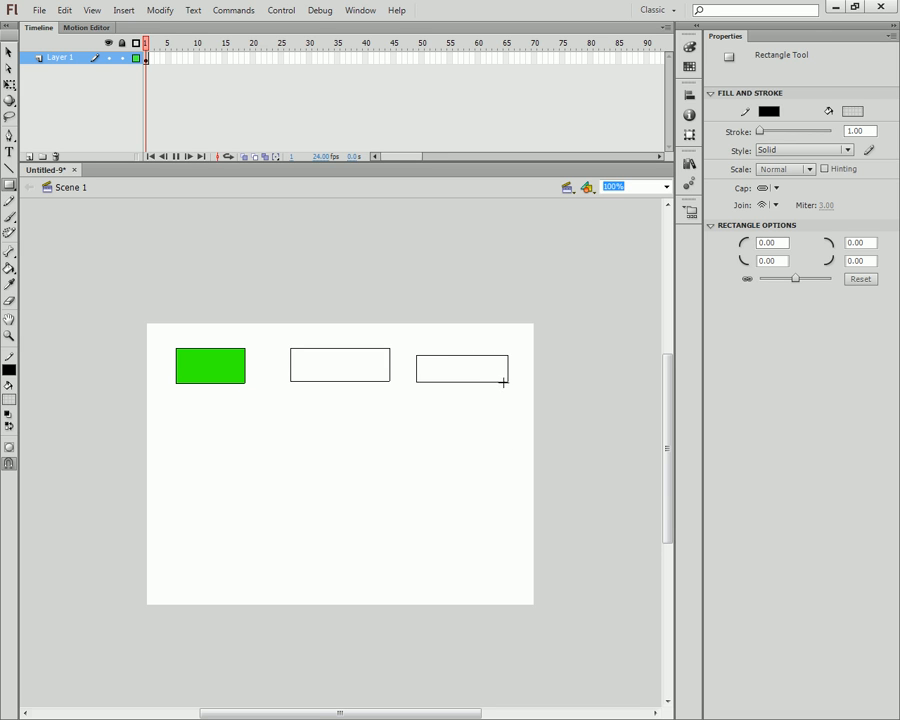
# Set the fill to no color and draw an outline-only rectangle below the green one
pyautogui.click(8, 400)
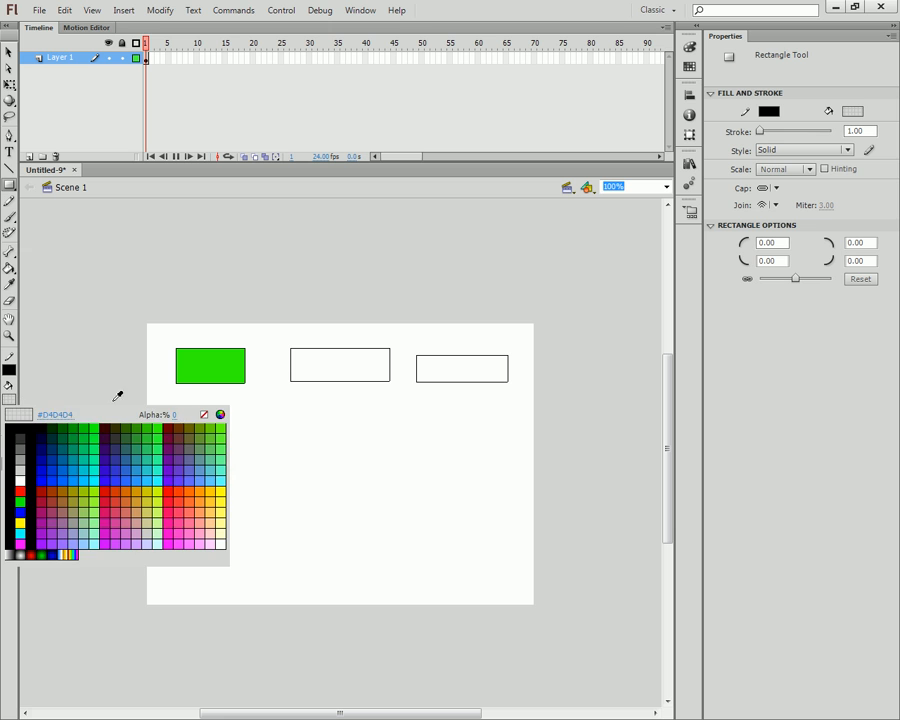
pyautogui.click(204, 414)
pyautogui.moveTo(164, 404); pyautogui.dragTo(267, 445)
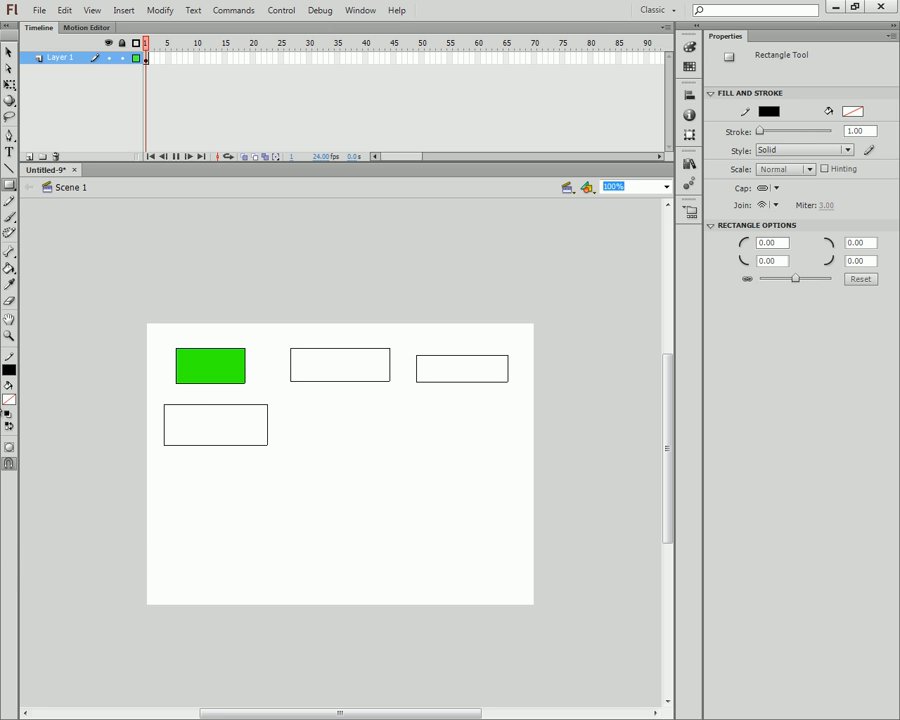
# Draw a wide, solid black rectangle in the empty area below the transparent-filled one
pyautogui.click(8, 400)
pyautogui.click(21, 428)
pyautogui.click(11, 401)
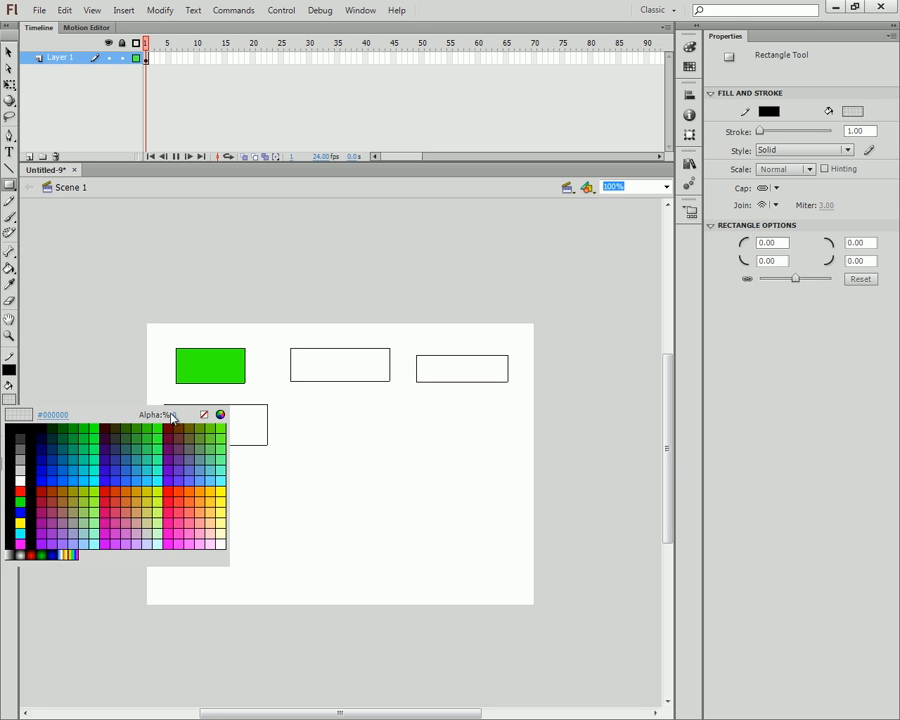
pyautogui.click(340, 431)
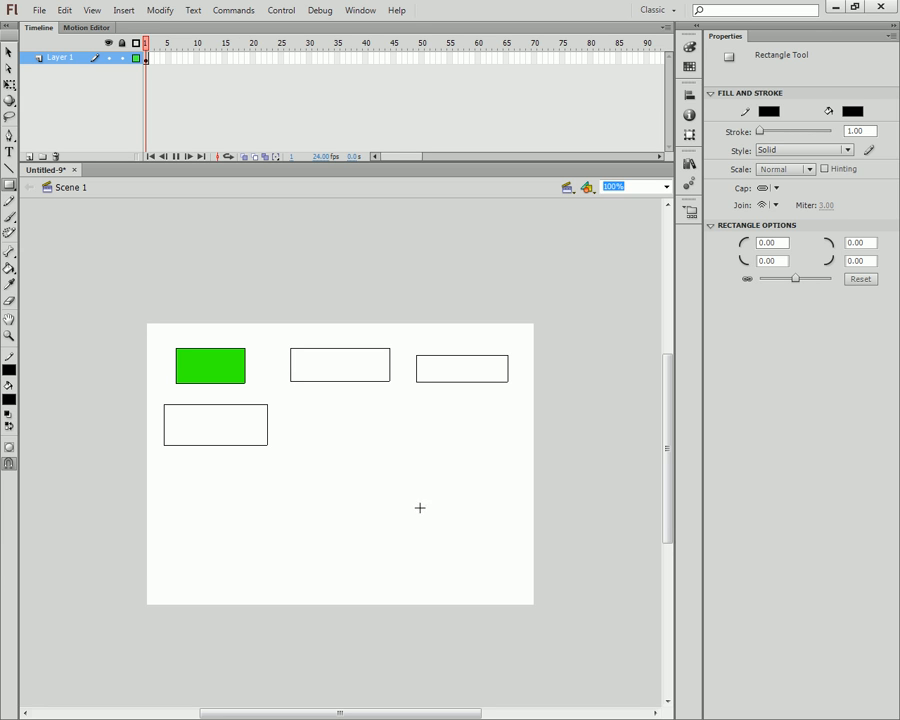
pyautogui.moveTo(362, 440); pyautogui.dragTo(478, 464)
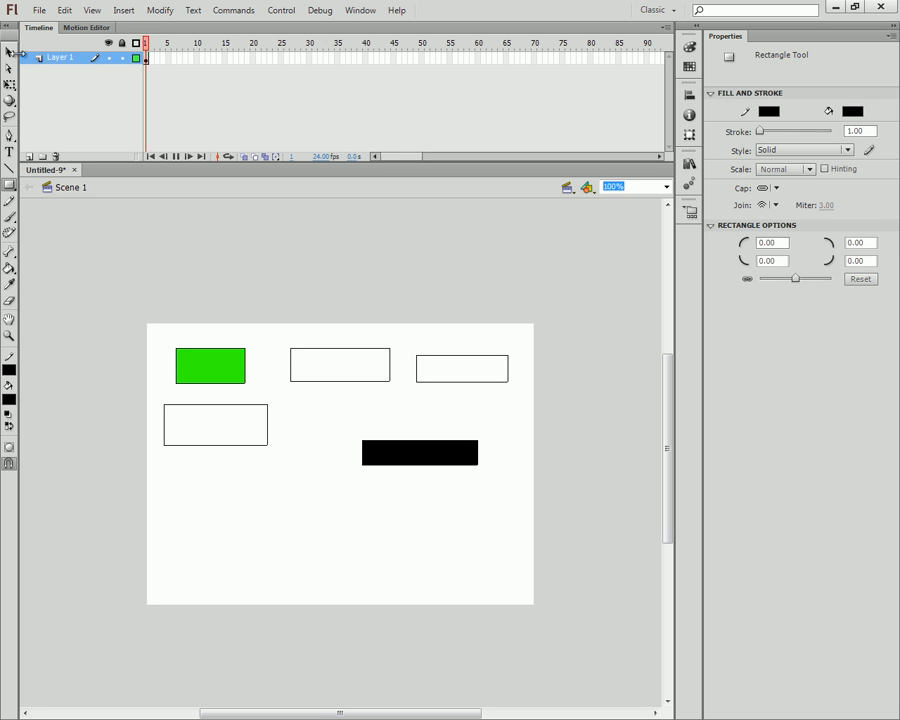
# Delete the solid black rectangle
pyautogui.press('v')
pyautogui.moveTo(501, 417); pyautogui.dragTo(300, 516)
pyautogui.press('Delete')
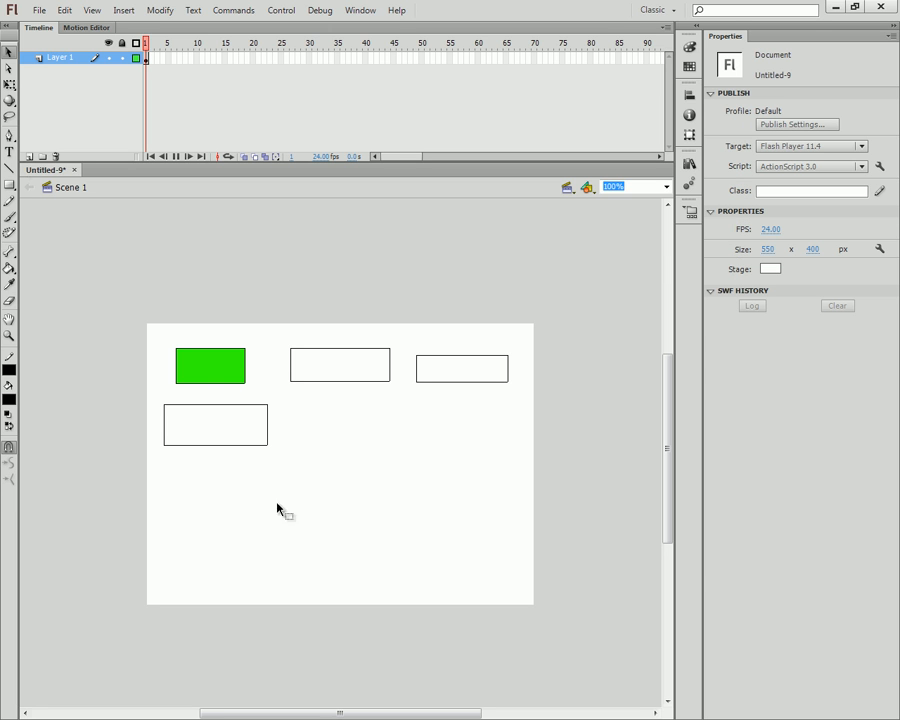
# Select the interior of each of the four rectangles in turn to compare their fills
pyautogui.click(232, 380)
pyautogui.click(325, 372)
pyautogui.click(428, 380)
pyautogui.click(239, 419)
pyautogui.click(230, 368)
pyautogui.click(236, 412)
pyautogui.click(233, 374)
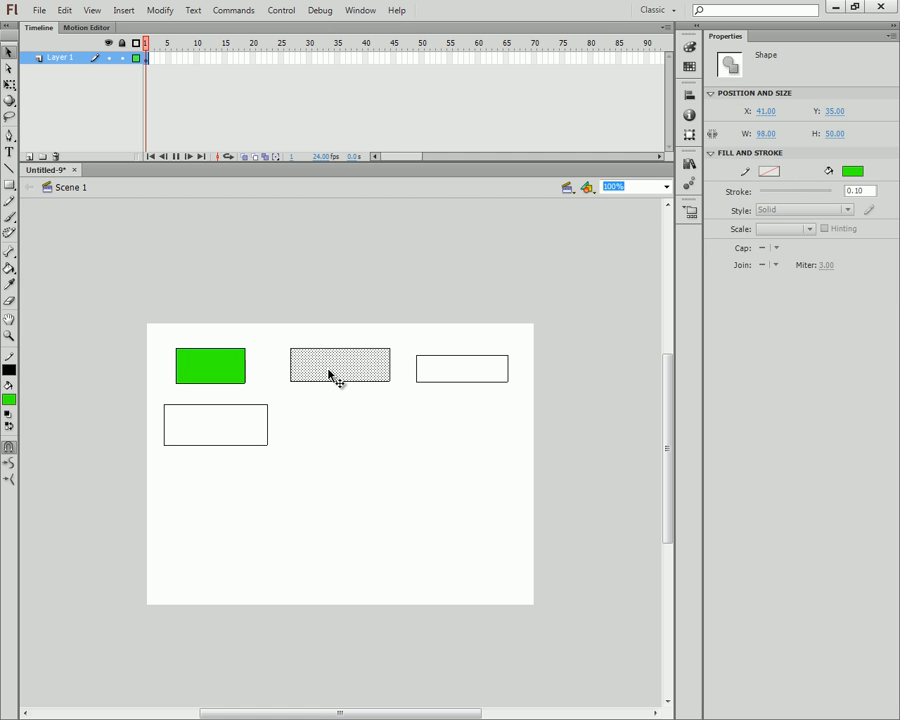
pyautogui.click(330, 376)
pyautogui.click(226, 370)
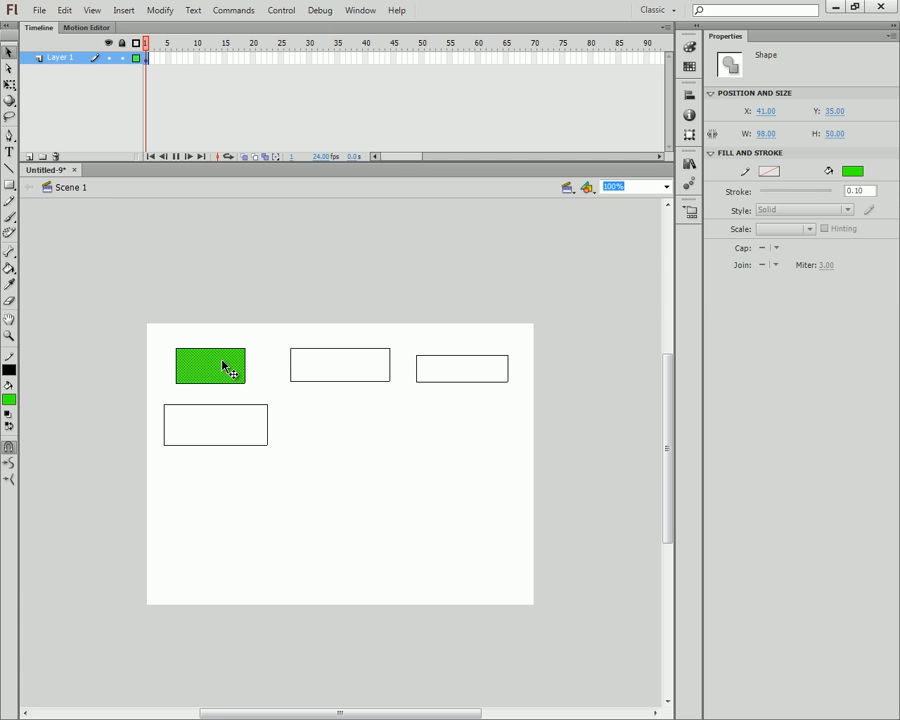
pyautogui.click(316, 370)
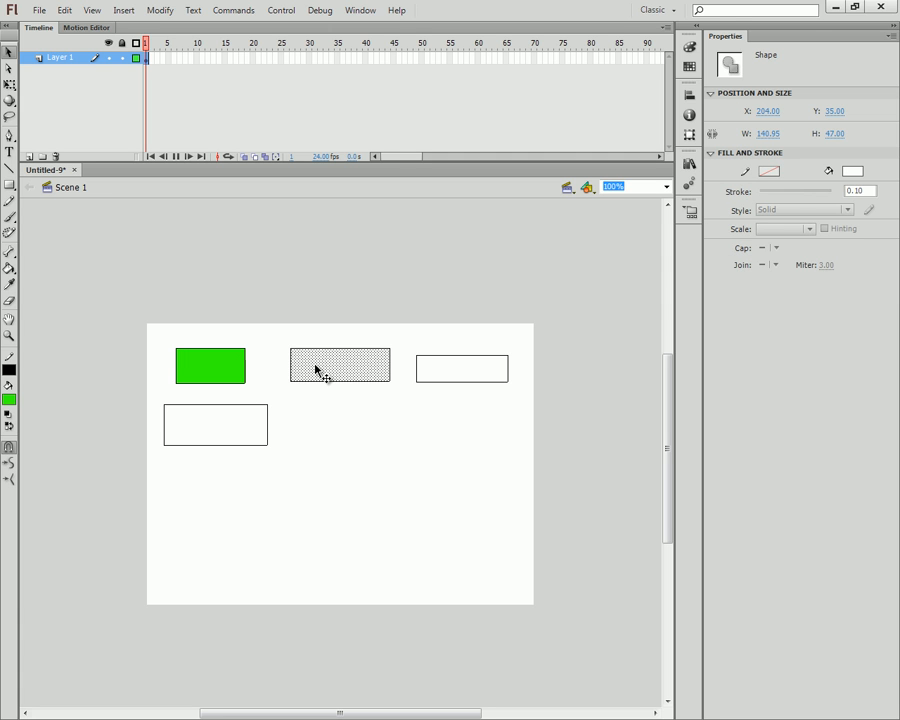
pyautogui.click(441, 379)
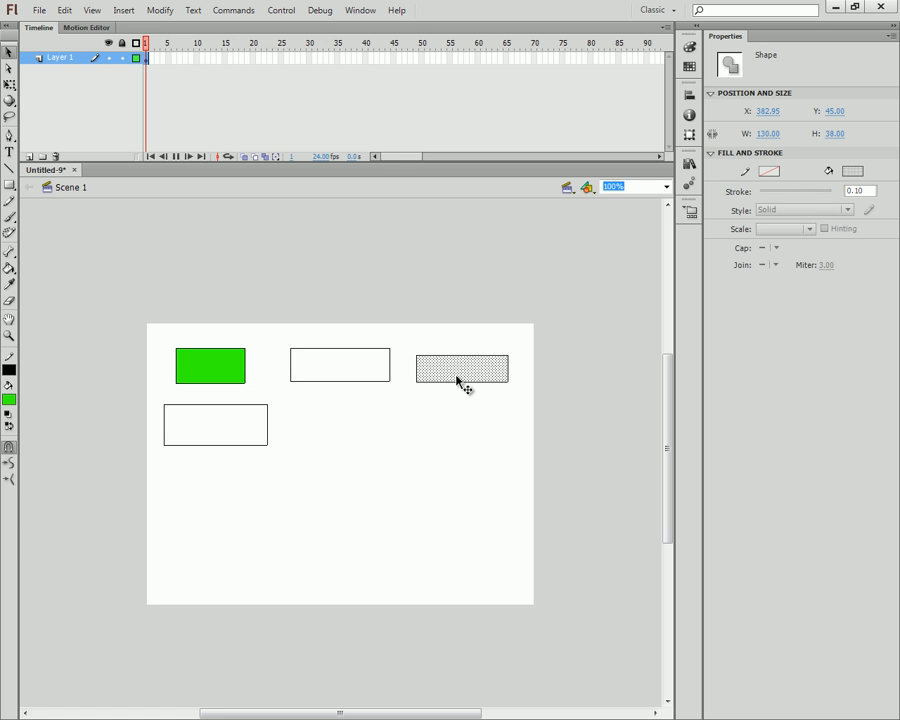
pyautogui.click(215, 428)
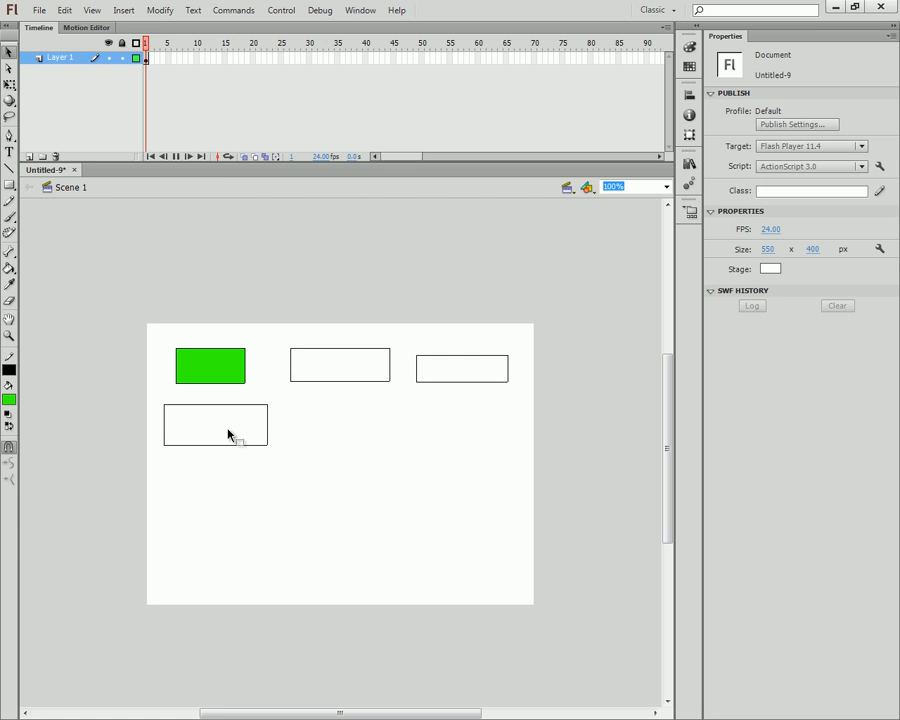
# Change the stage color to red and inspect the fill of the white rectangle
pyautogui.click(770, 268)
pyautogui.click(689, 359)
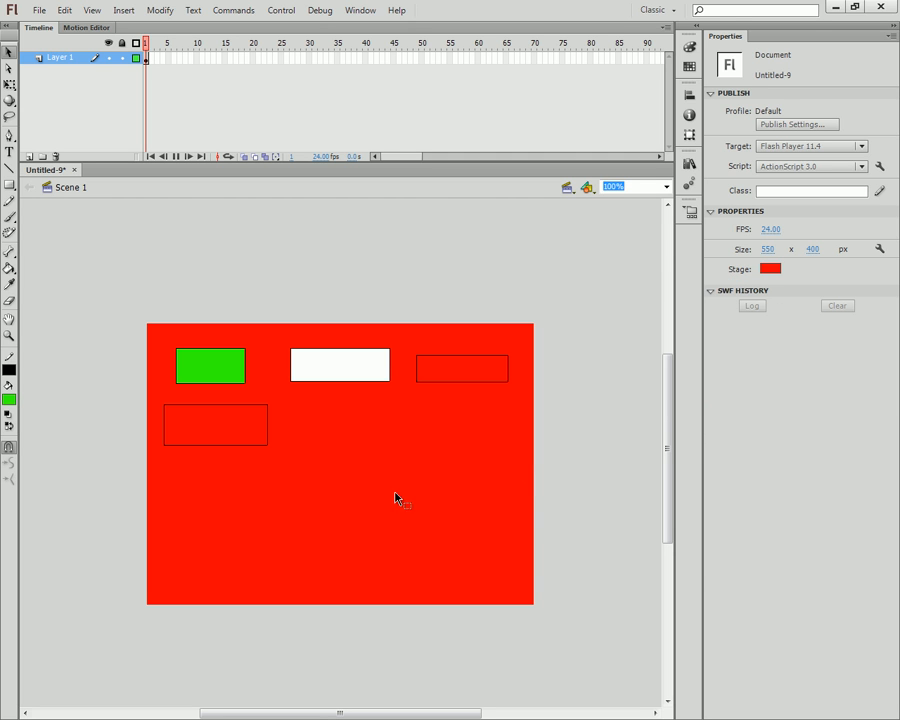
pyautogui.click(222, 377)
pyautogui.click(317, 428)
pyautogui.click(330, 369)
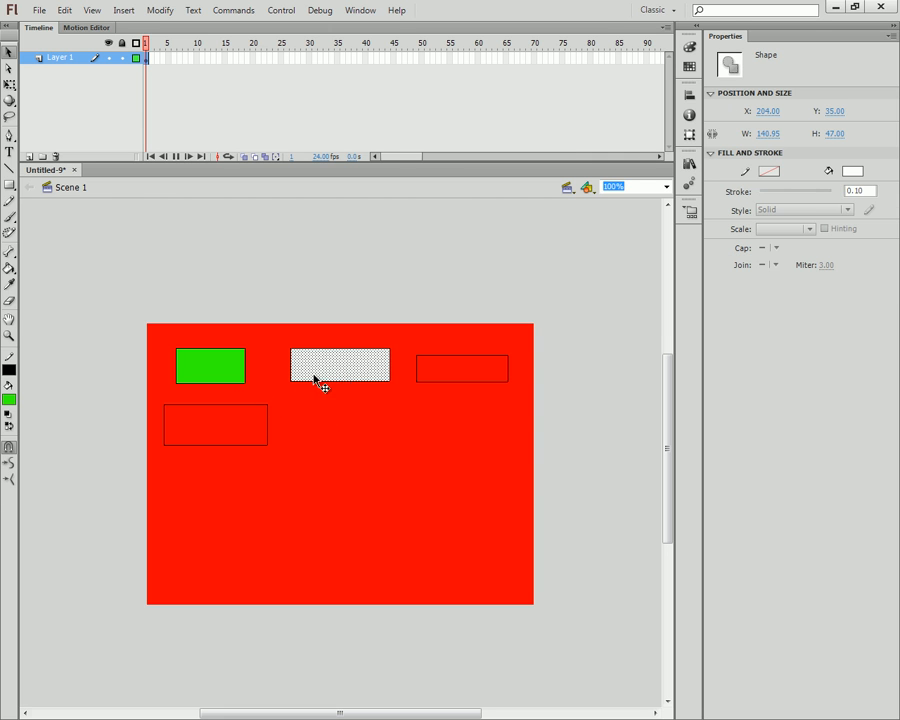
pyautogui.click(333, 386)
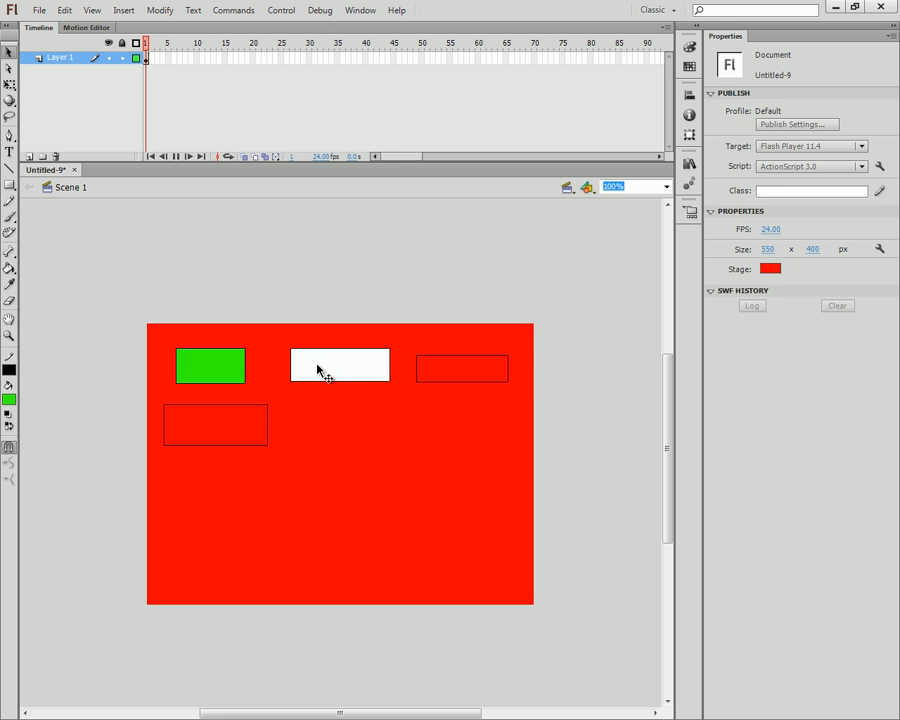
# Set the stage color back to white
pyautogui.click(768, 269)
pyautogui.click(692, 346)
pyautogui.moveTo(372, 434); pyautogui.dragTo(390, 472)
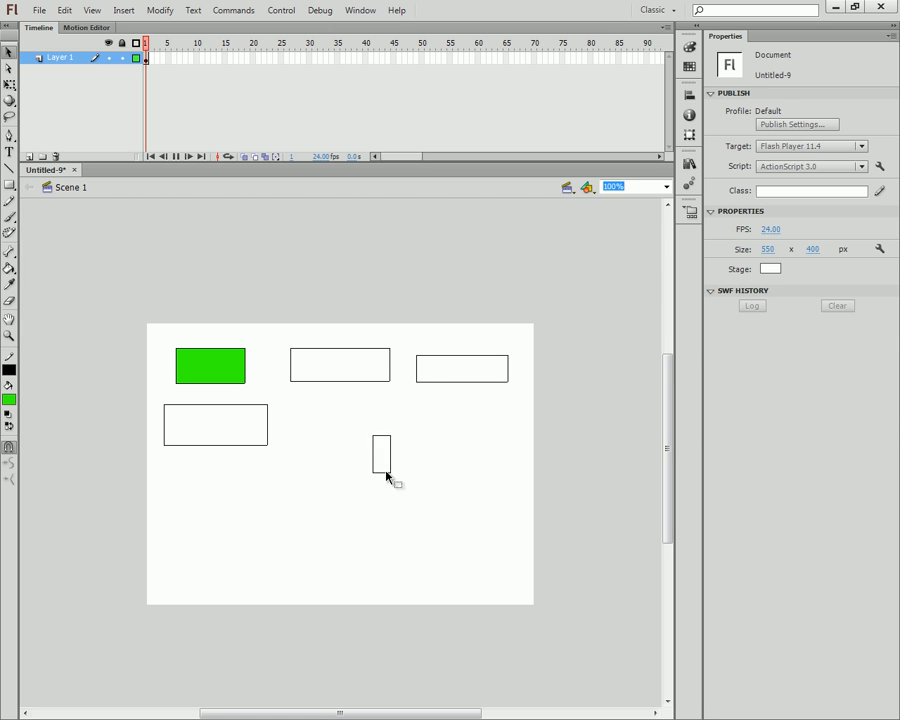
# Make the stage red and check the fill setting of the transparent-filled rectangle
pyautogui.click(770, 269)
pyautogui.click(690, 359)
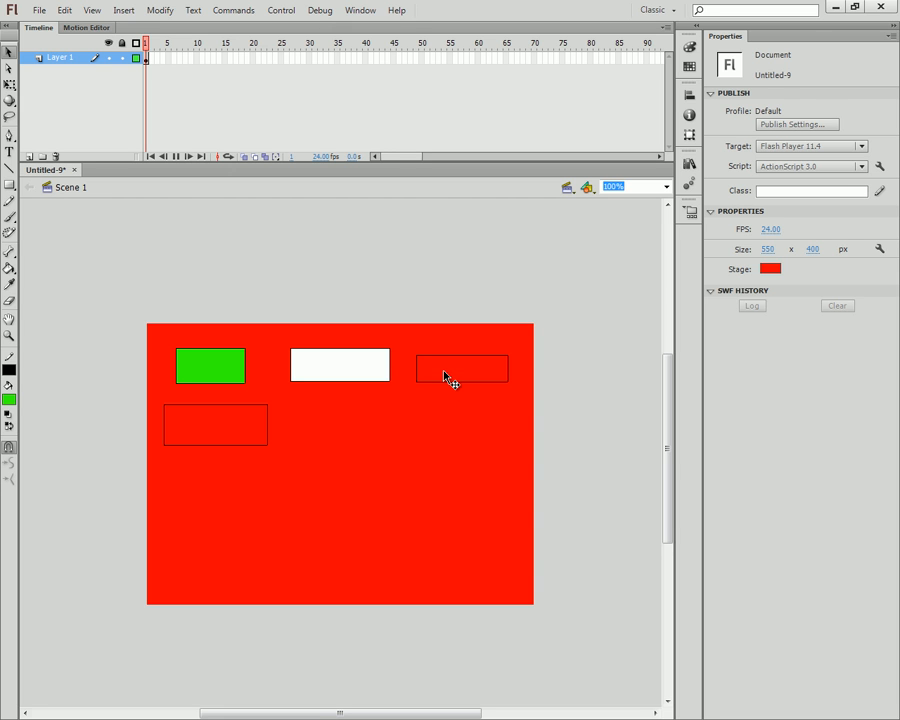
pyautogui.click(445, 377)
pyautogui.click(444, 396)
pyautogui.click(447, 373)
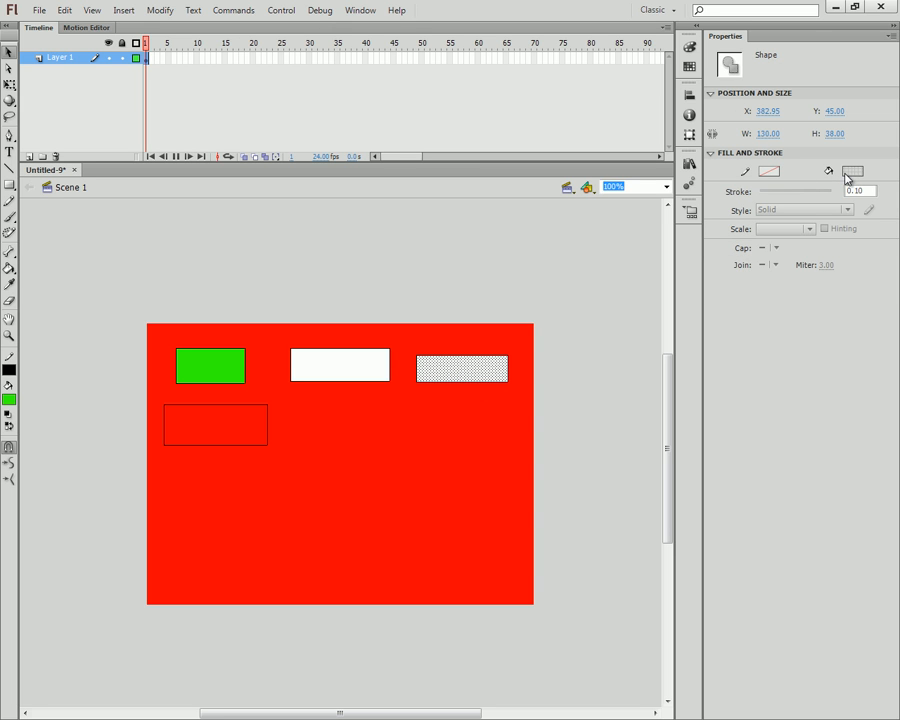
pyautogui.click(482, 418)
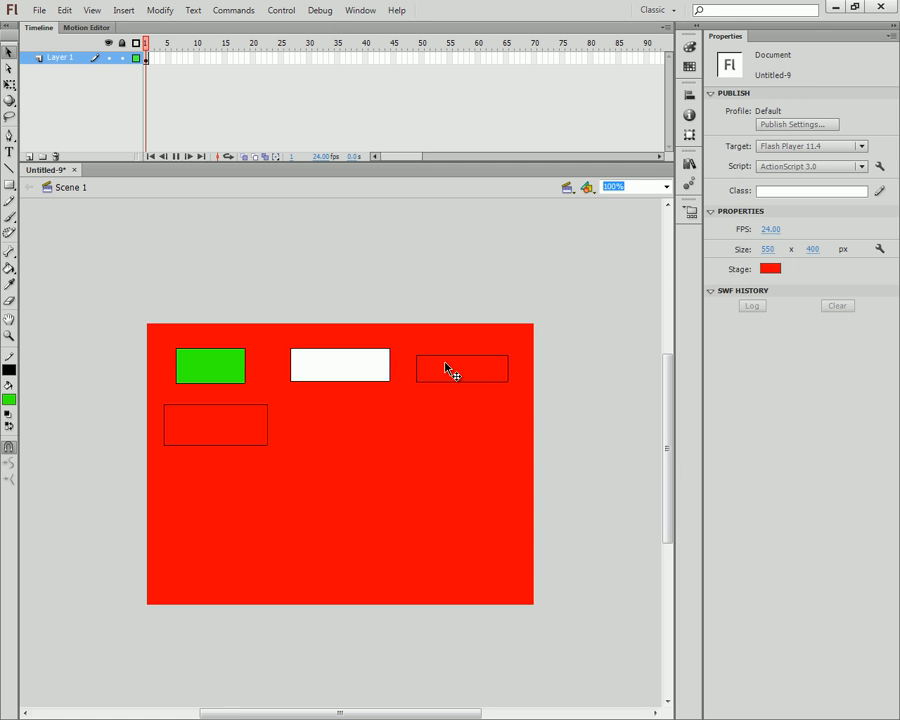
# Compare the transparent-filled rectangle with the no-fill rectangle by trying to select the interior of each
pyautogui.click(442, 368)
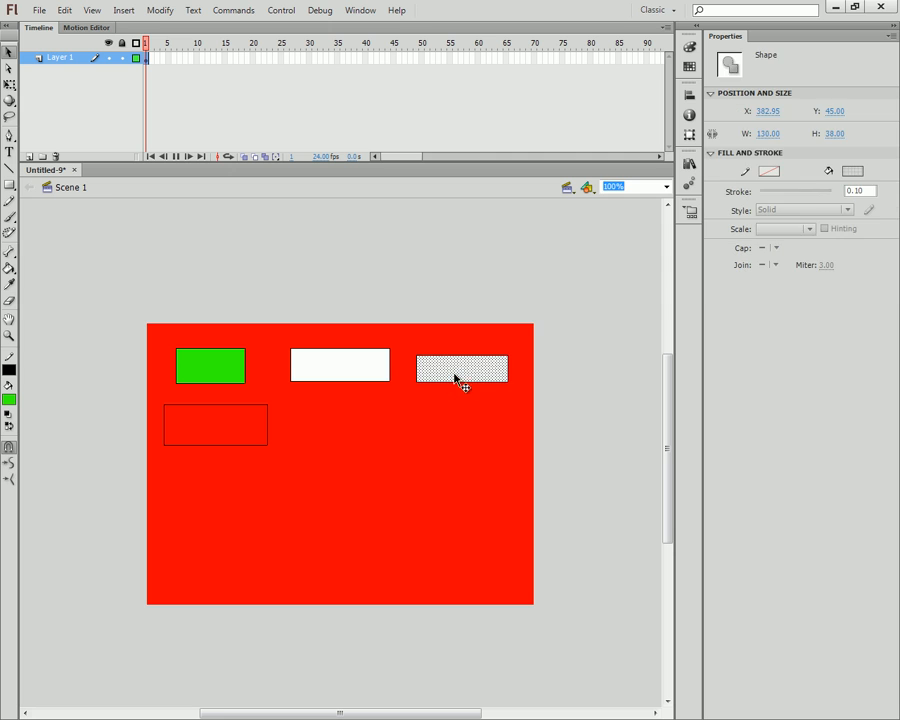
pyautogui.click(452, 420)
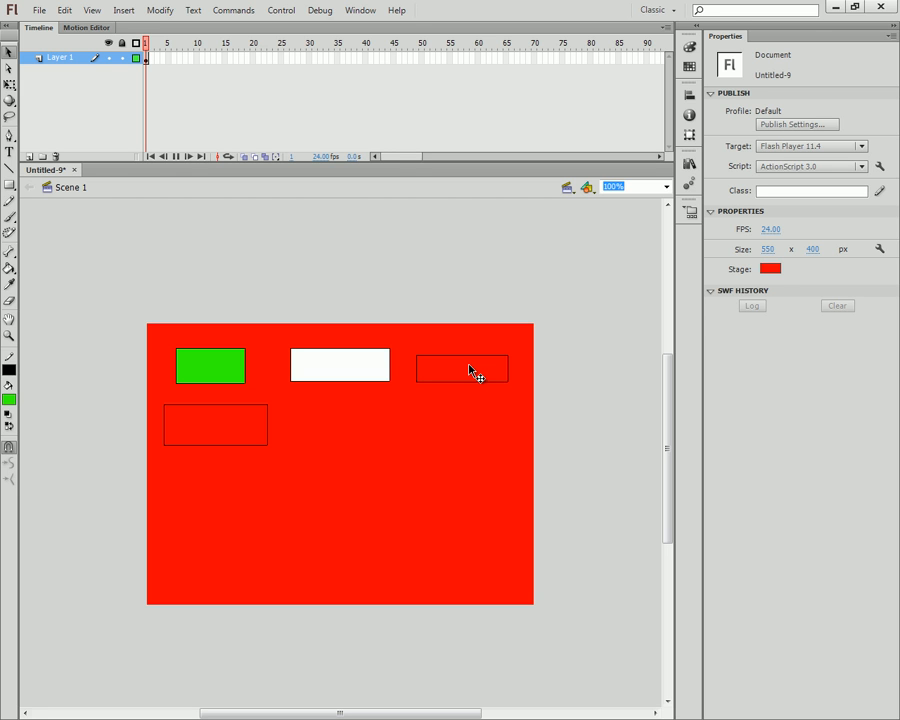
pyautogui.moveTo(244, 424); pyautogui.dragTo(200, 426)
pyautogui.click(449, 384)
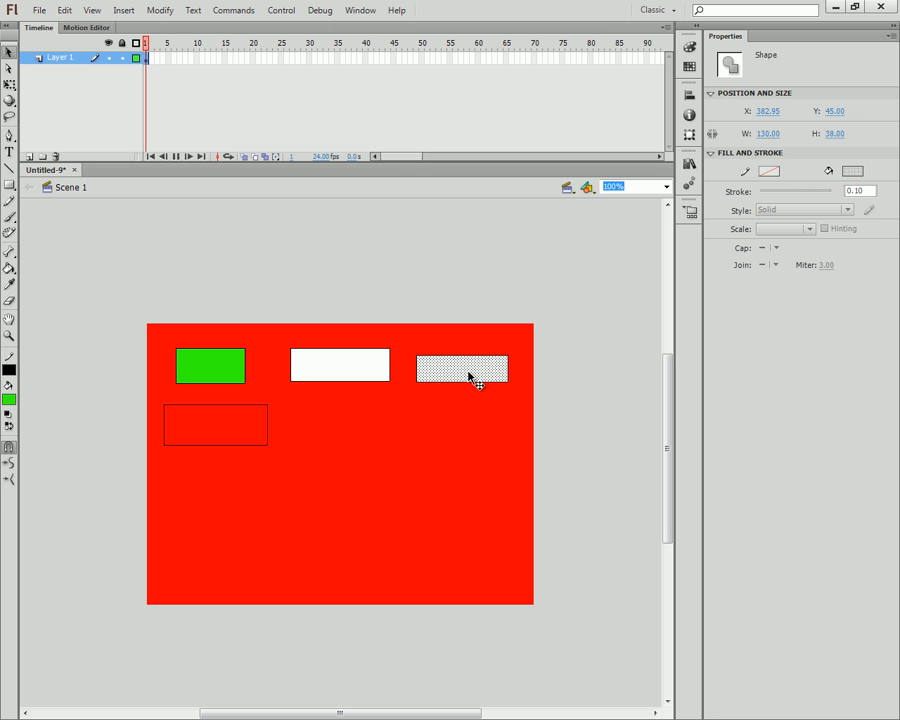
pyautogui.click(430, 416)
pyautogui.click(432, 376)
pyautogui.click(255, 425)
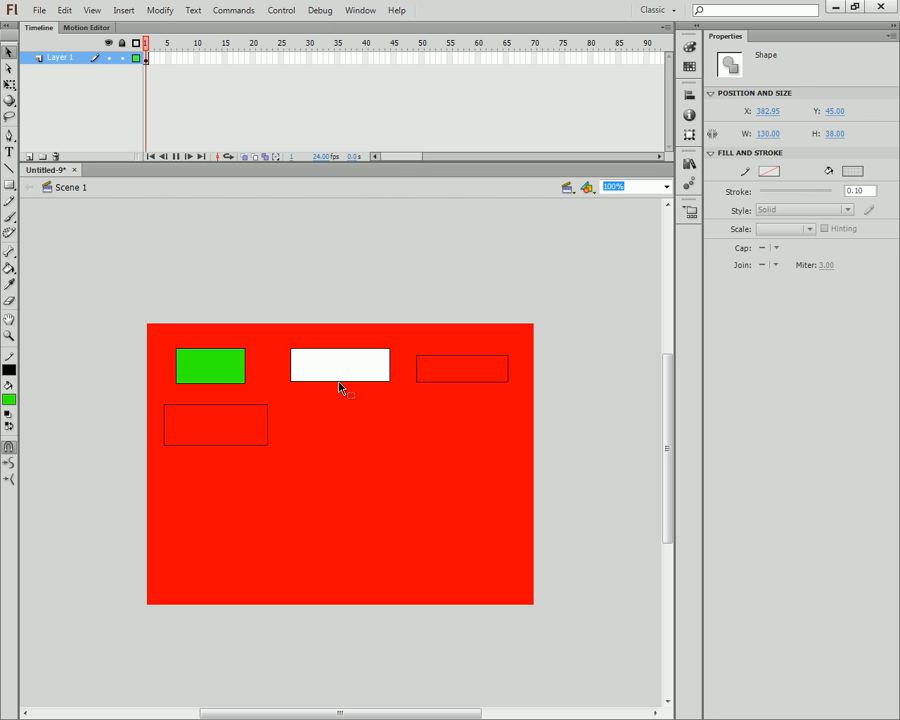
pyautogui.click(418, 371)
pyautogui.click(247, 424)
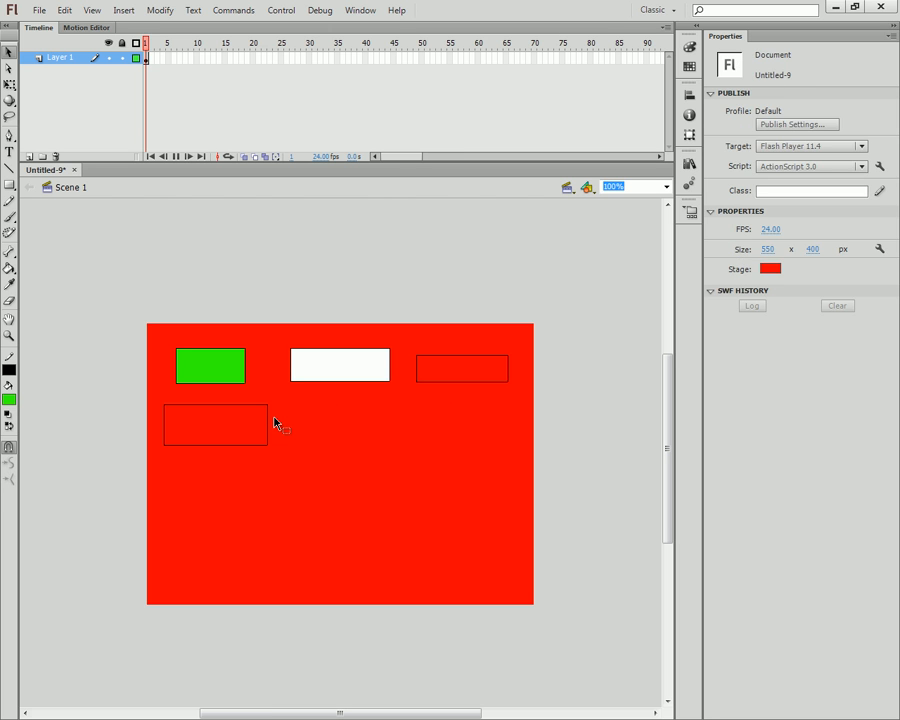
# Cut a small notch out of the green rectangle's upper-left corner by selecting and deleting that area
pyautogui.moveTo(150, 320); pyautogui.dragTo(257, 398)
pyautogui.moveTo(167, 328); pyautogui.dragTo(188, 359)
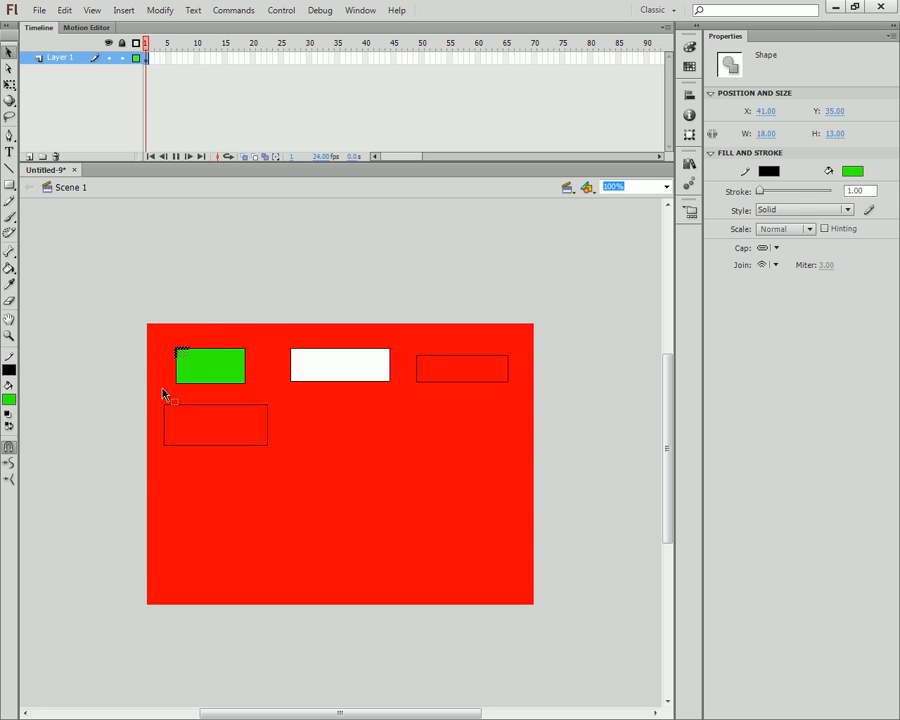
pyautogui.press('Delete')
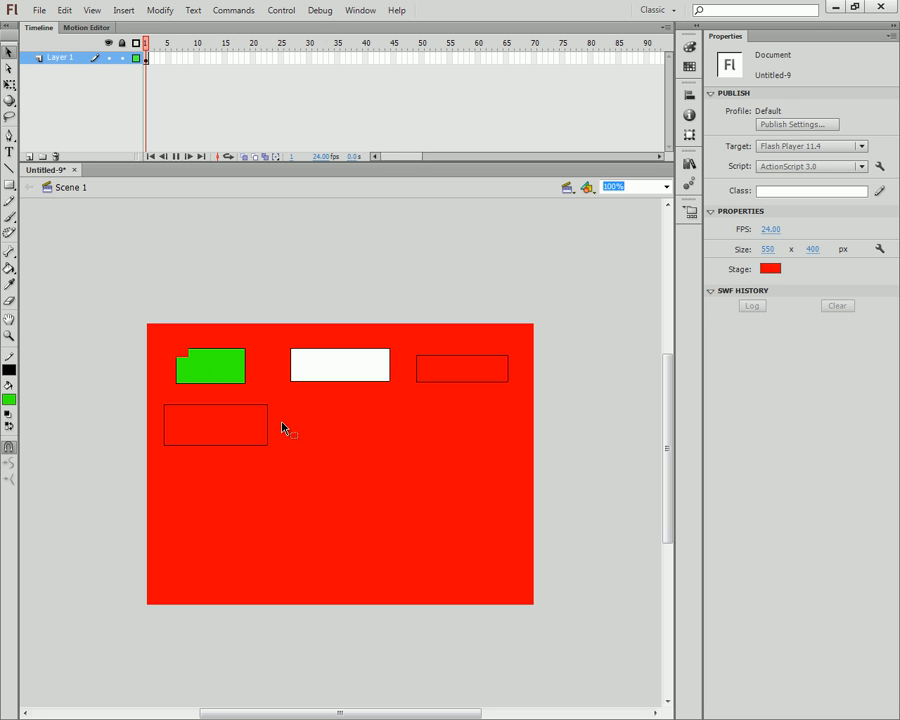
# Delete the rest of the green rectangle, removing its fill and each remaining outline segment
pyautogui.click(205, 376)
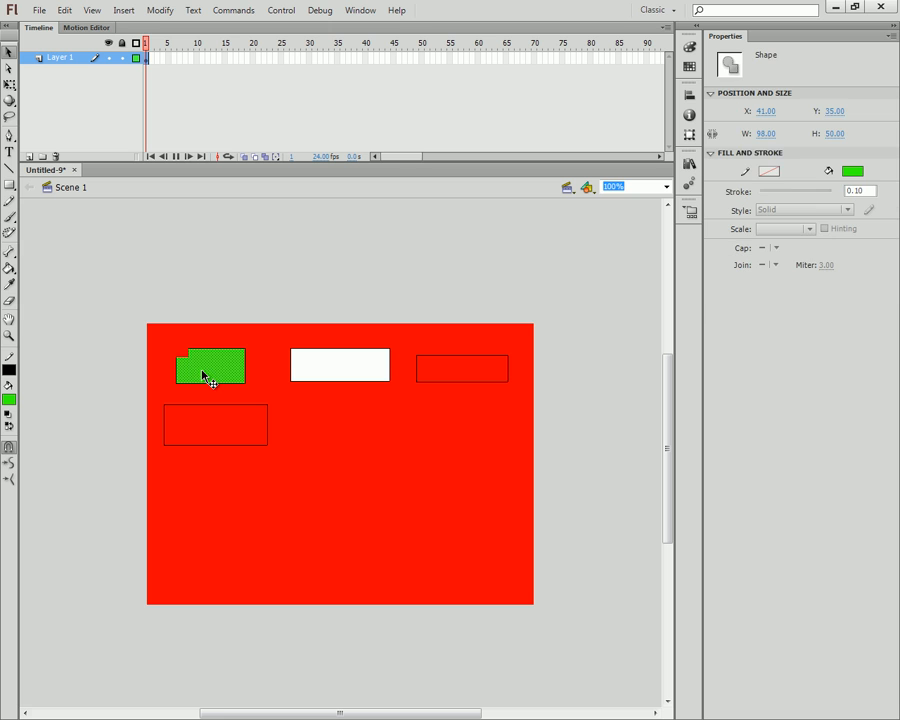
pyautogui.press('Delete')
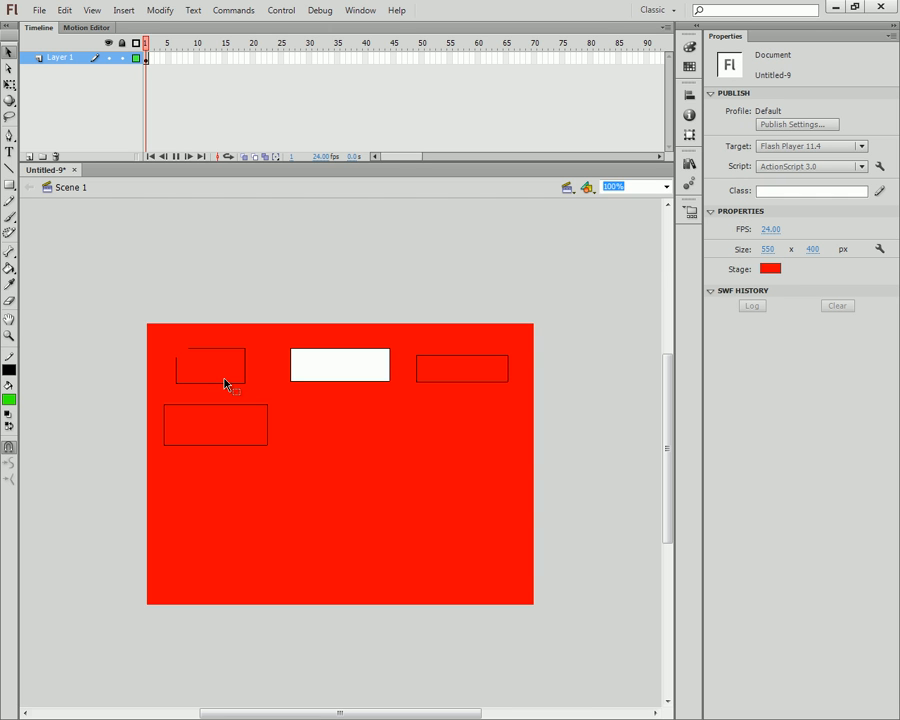
pyautogui.press('Delete')
pyautogui.click(230, 382)
pyautogui.press('Delete')
pyautogui.click(245, 370)
pyautogui.press('Delete')
pyautogui.click(232, 349)
pyautogui.press('Delete')
# Delete the white rectangle by removing its fill and each of its outline segments separately
pyautogui.click(311, 371)
pyautogui.press('Delete')
pyautogui.click(290, 366)
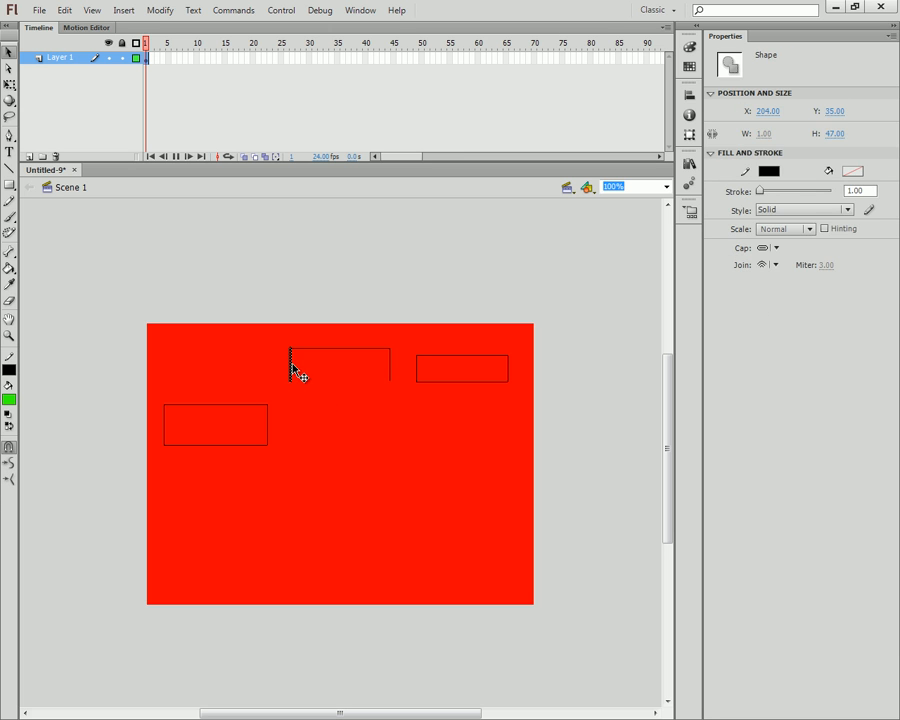
pyautogui.click(316, 350)
pyautogui.press('Delete')
pyautogui.click(390, 359)
pyautogui.press('Delete')
# Delete the transparent-filled rectangle as a whole and the no-fill rectangle's outline, clearing the stage
pyautogui.moveTo(396, 344); pyautogui.dragTo(542, 442)
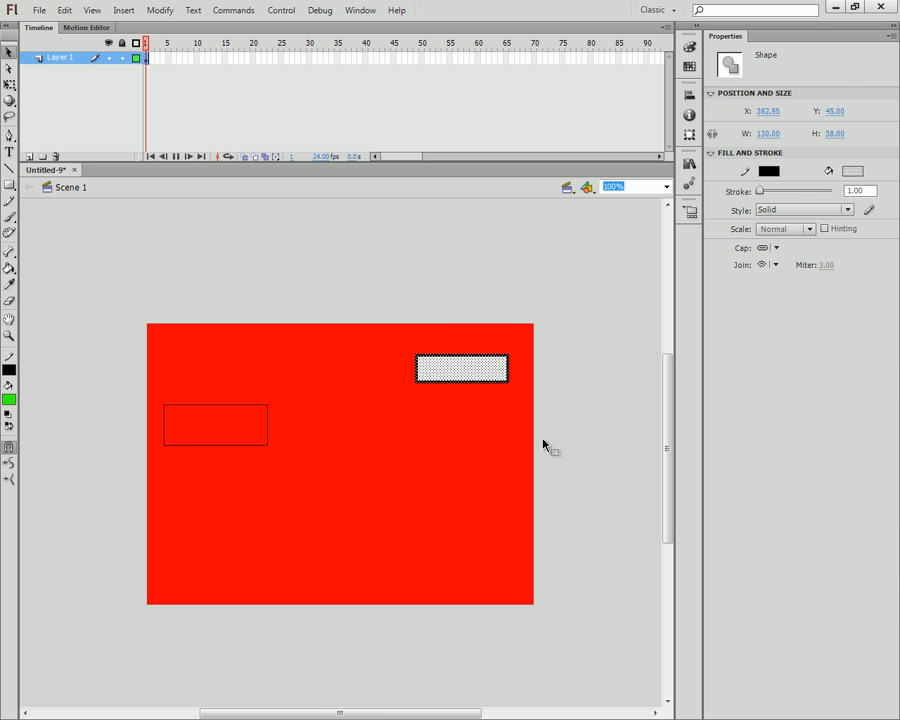
pyautogui.press('Delete')
pyautogui.click(251, 405)
pyautogui.press('Delete')
pyautogui.click(267, 425)
pyautogui.press('Delete')
pyautogui.moveTo(327, 362); pyautogui.dragTo(154, 494)
pyautogui.press('Delete')
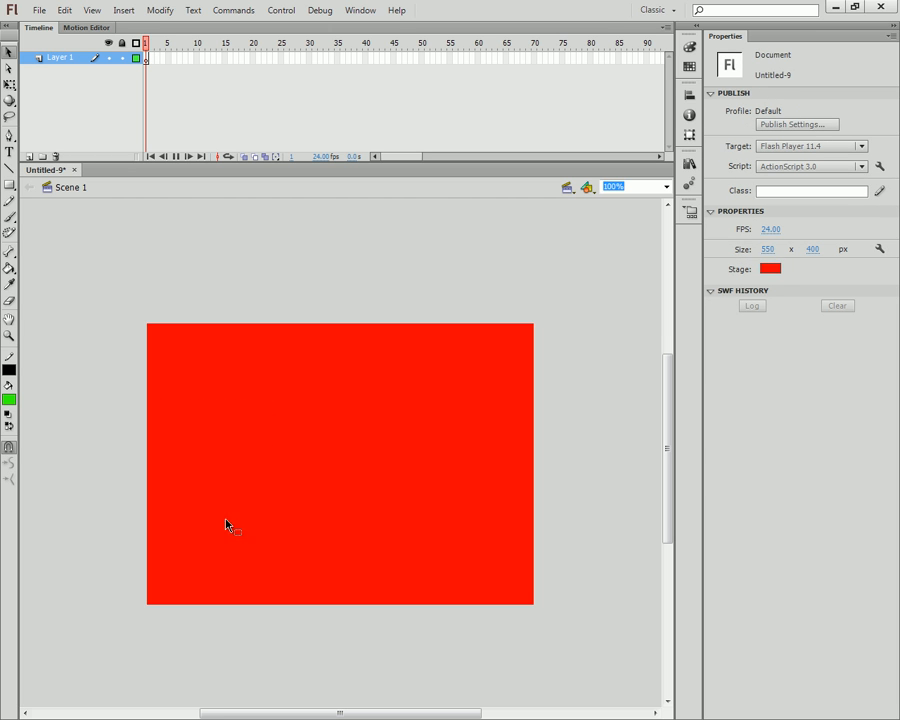
# Draw a green rectangle about 178 by 120 px with a black outline, and move only its fill to the right of the outline
pyautogui.click(9, 184)
pyautogui.moveTo(198, 372); pyautogui.dragTo(323, 456)
pyautogui.click(9, 52)
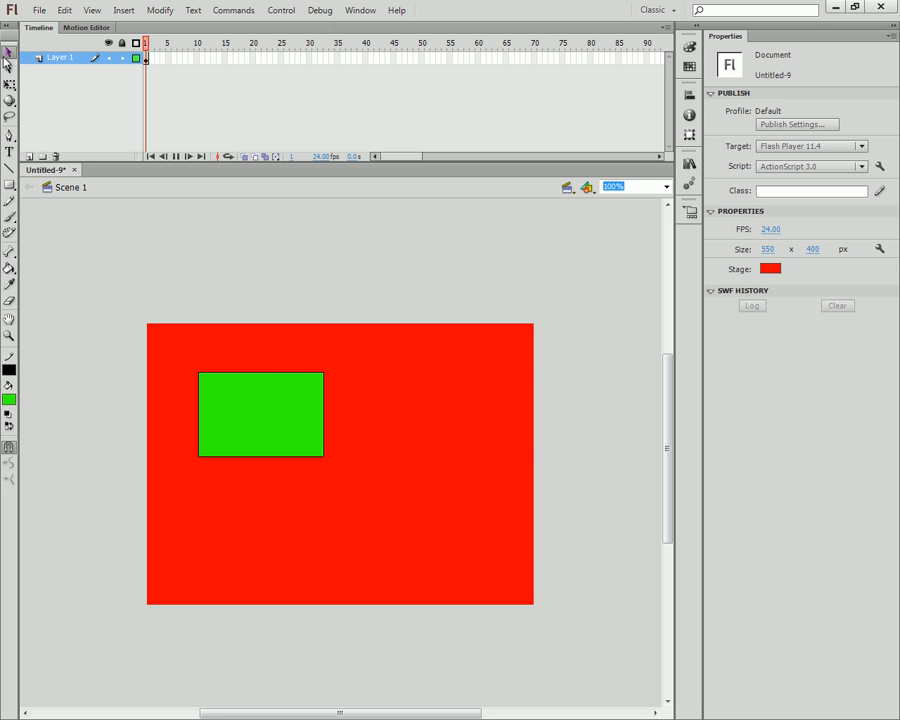
pyautogui.moveTo(276, 424); pyautogui.dragTo(438, 424)
# Bend all four sides of the empty rectangle outline outward into curves without selecting them first
pyautogui.moveTo(324, 414); pyautogui.dragTo(417, 531)
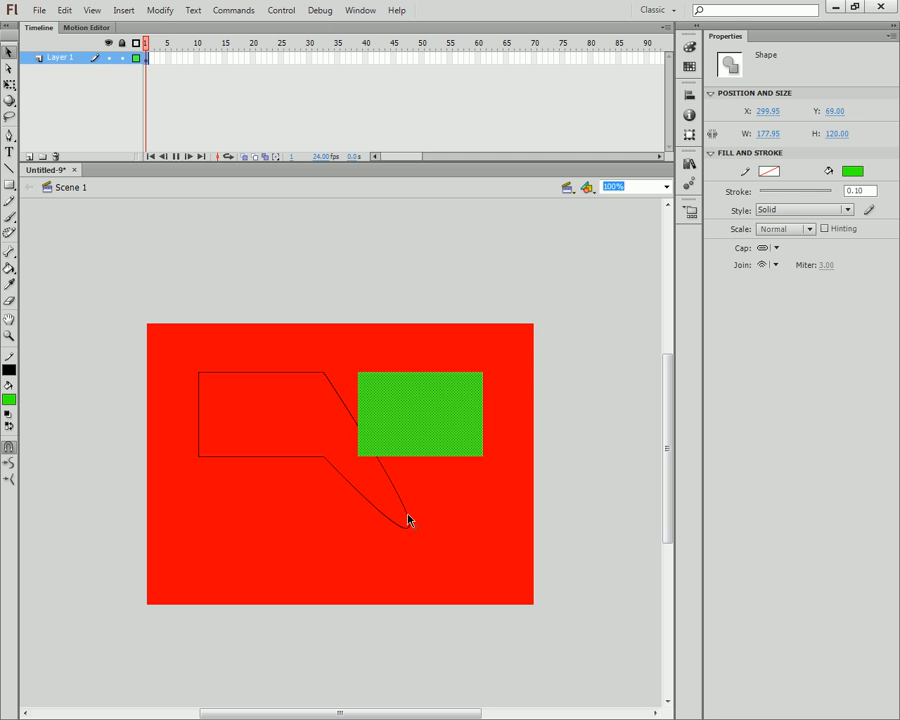
pyautogui.moveTo(276, 459); pyautogui.dragTo(270, 522)
pyautogui.moveTo(200, 416); pyautogui.dragTo(105, 376)
pyautogui.moveTo(251, 371); pyautogui.dragTo(258, 356)
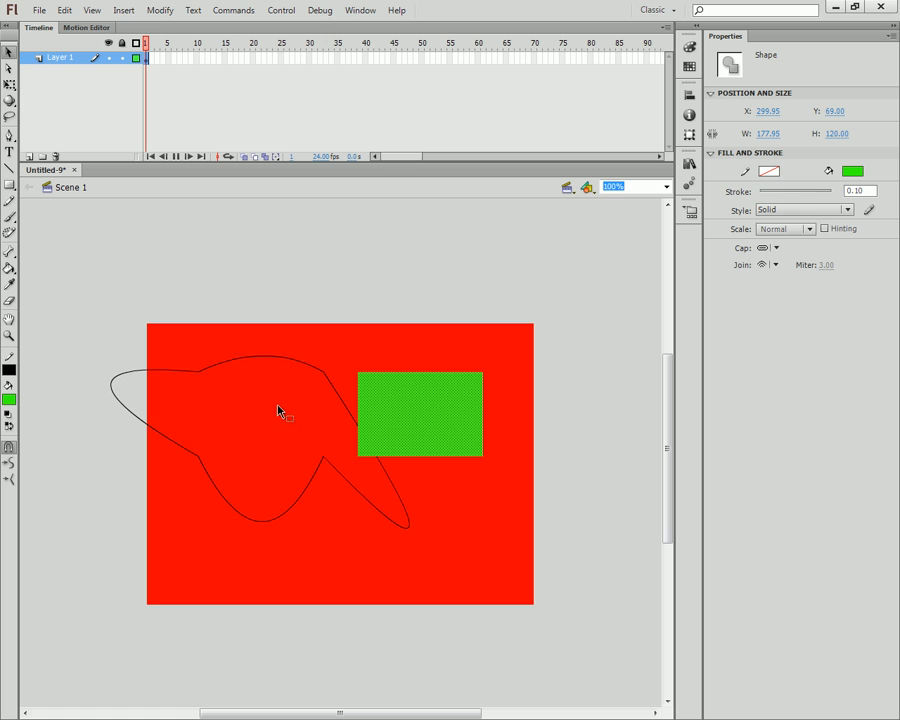
# Undo the four bends made to the rectangle's outline
pyautogui.hotkey('ctrl', 'z')
pyautogui.hotkey('ctrl', 'z')
pyautogui.hotkey('ctrl', 'z')
pyautogui.hotkey('ctrl', 'z')
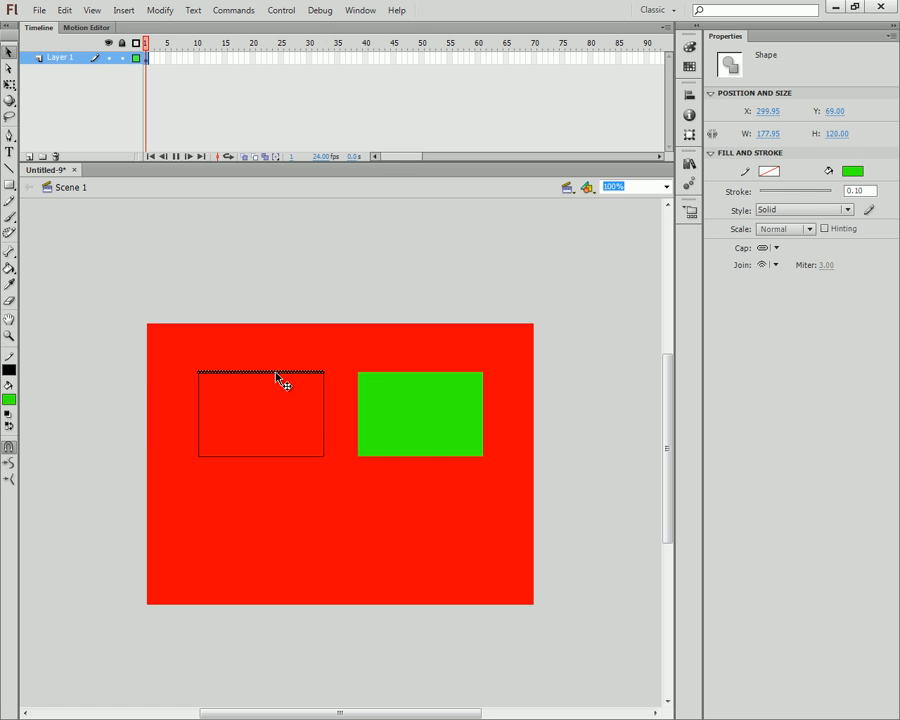
# Move the outline's top segment up about 34 px and its right segment down and right onto the green fill, then bend the left segment inward
pyautogui.click(278, 373)
pyautogui.moveTo(280, 375); pyautogui.dragTo(283, 350)
pyautogui.click(325, 418)
pyautogui.moveTo(325, 420); pyautogui.dragTo(378, 470)
pyautogui.click(287, 457)
pyautogui.moveTo(269, 454); pyautogui.dragTo(290, 412)
pyautogui.moveTo(157, 413); pyautogui.dragTo(206, 421)
# Select the green fill and all the separated outline segments on the stage together
pyautogui.moveTo(161, 322); pyautogui.dragTo(500, 550)
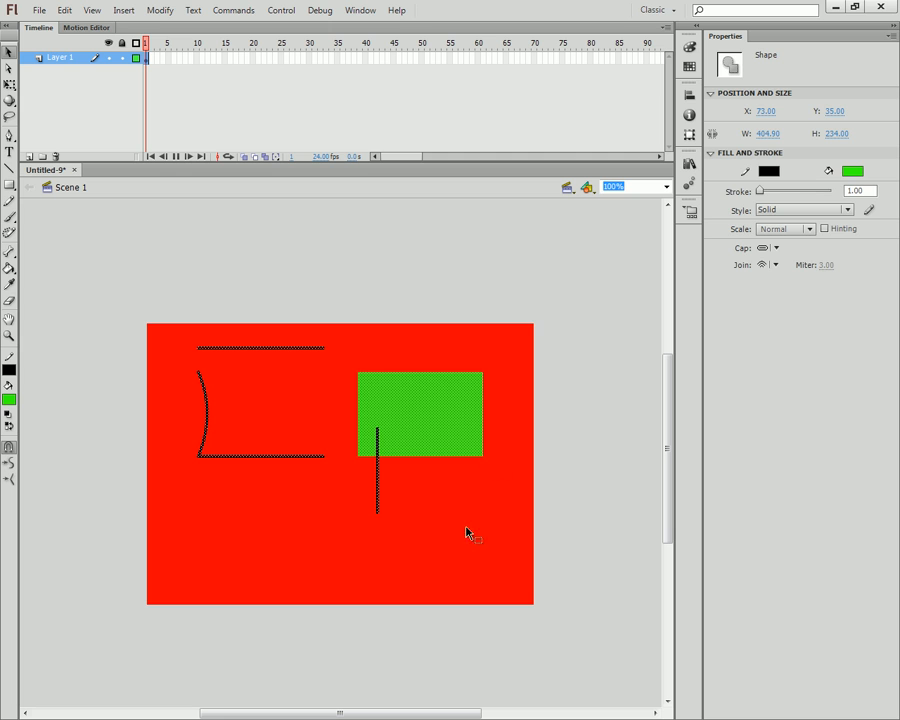
pyautogui.moveTo(553, 311); pyautogui.dragTo(163, 590)
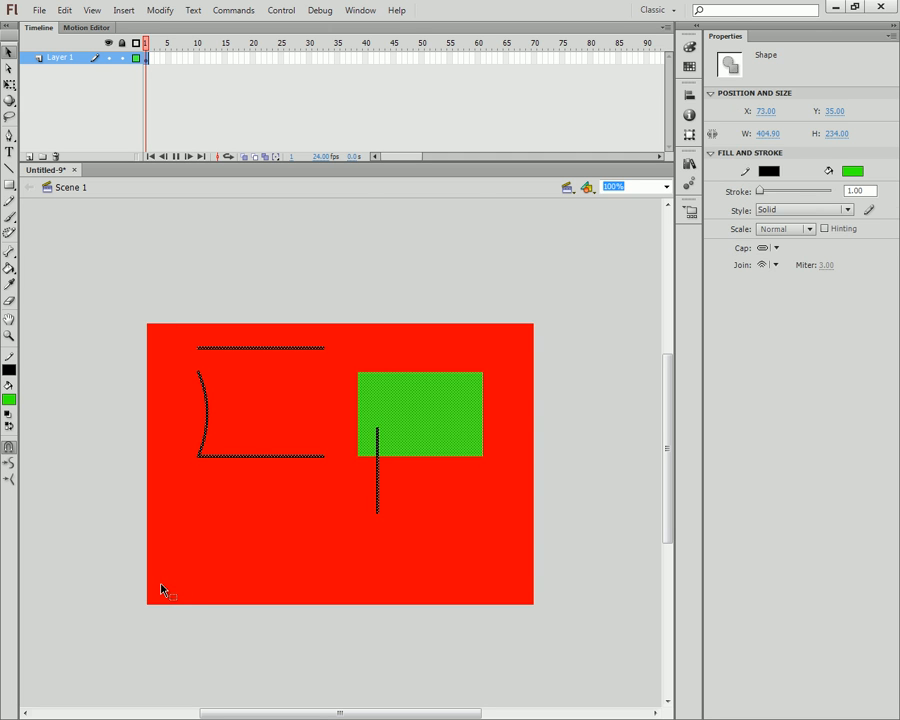